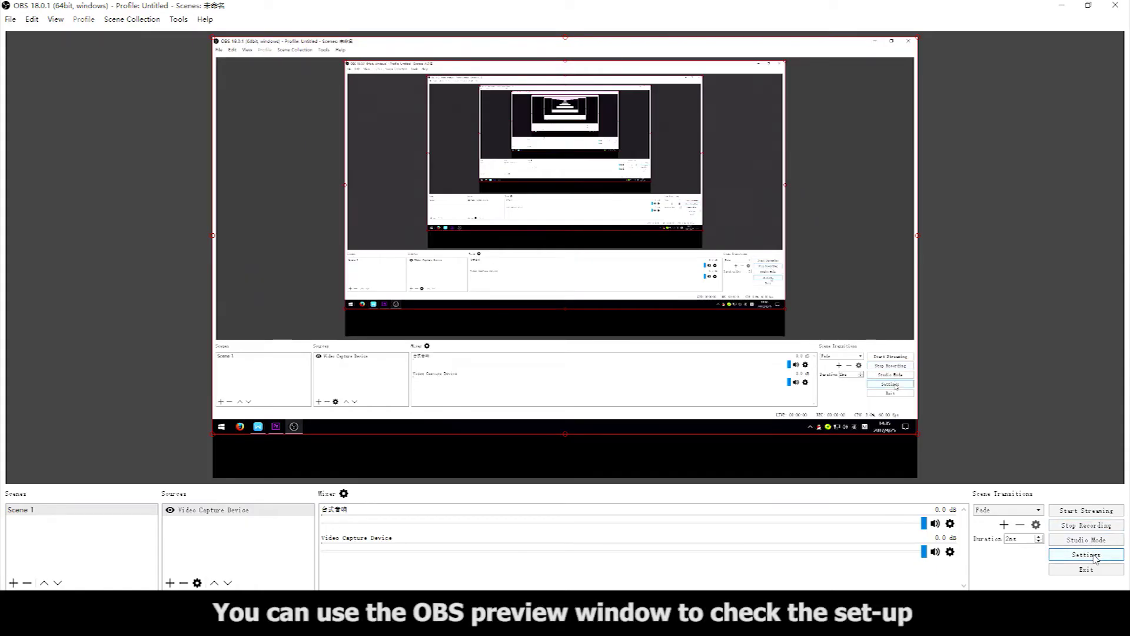
# - Review the Stream, Output, Audio, Video, Hotkeys and Advanced settings pages, close them, and minimise OBS
pyautogui.click(1094, 555)
pyautogui.click(333, 150)
pyautogui.click(334, 175)
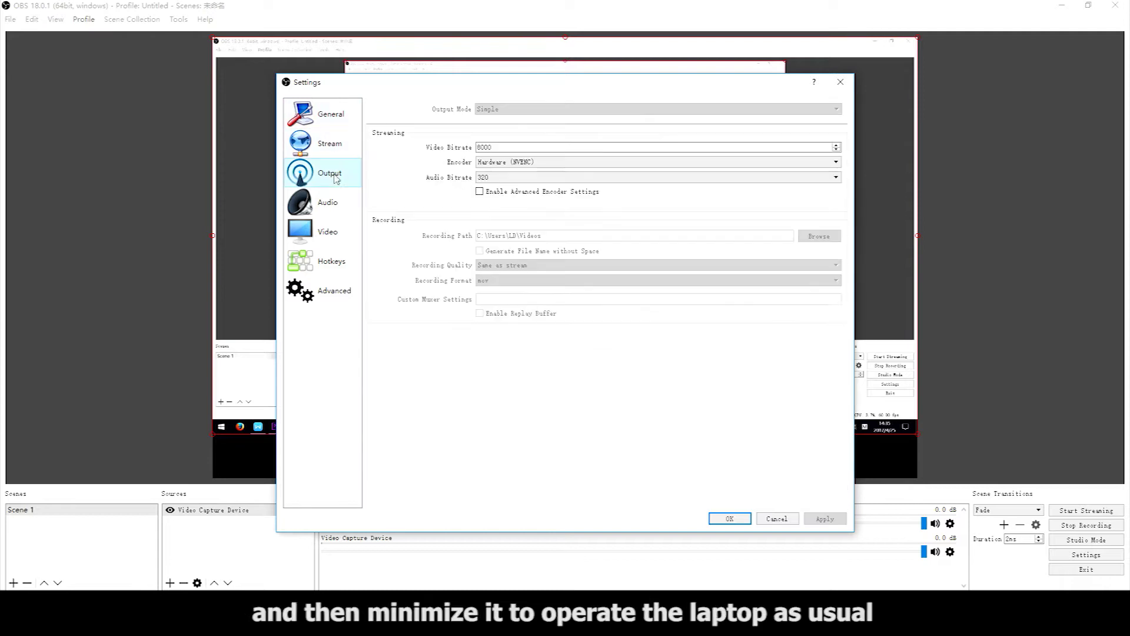
pyautogui.click(333, 206)
pyautogui.click(326, 231)
pyautogui.click(324, 266)
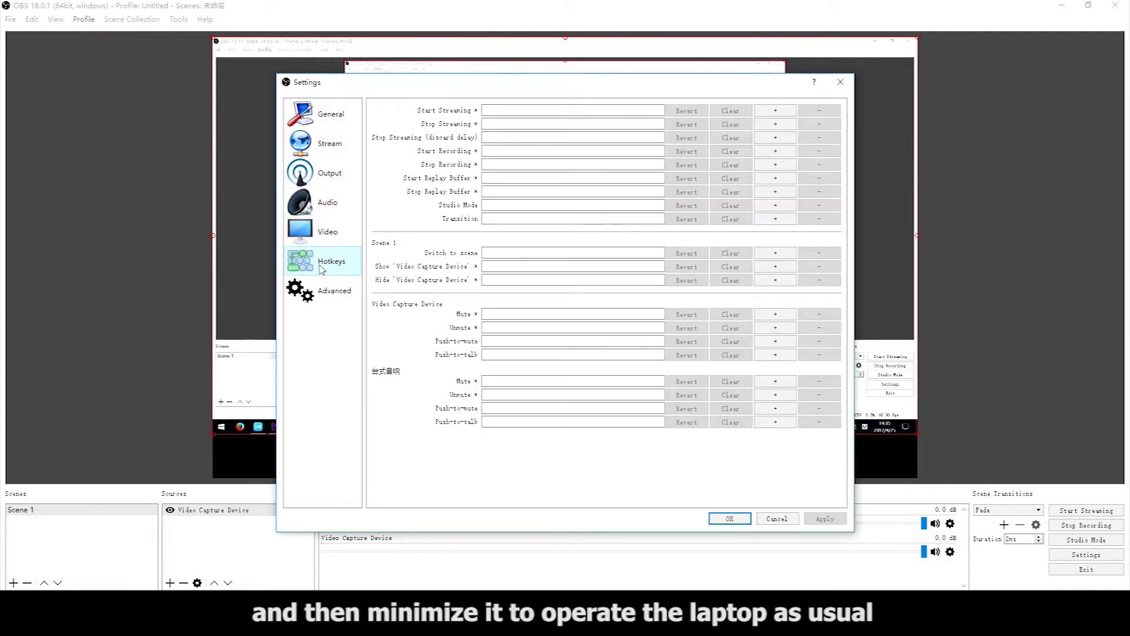
pyautogui.click(321, 296)
pyautogui.click(730, 518)
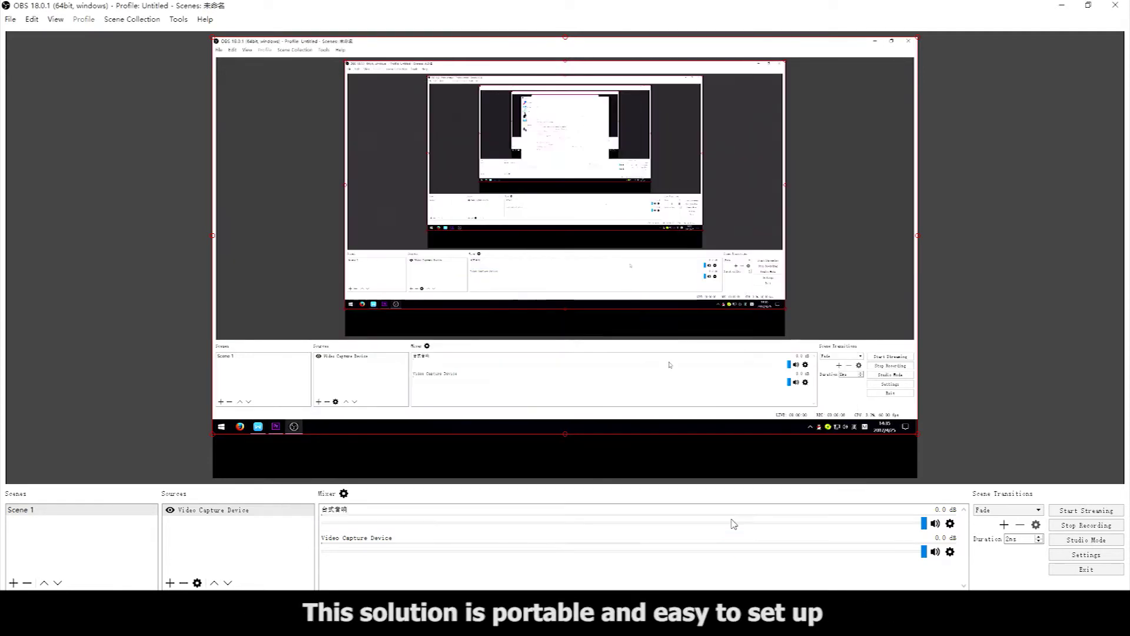
pyautogui.click(1071, 7)
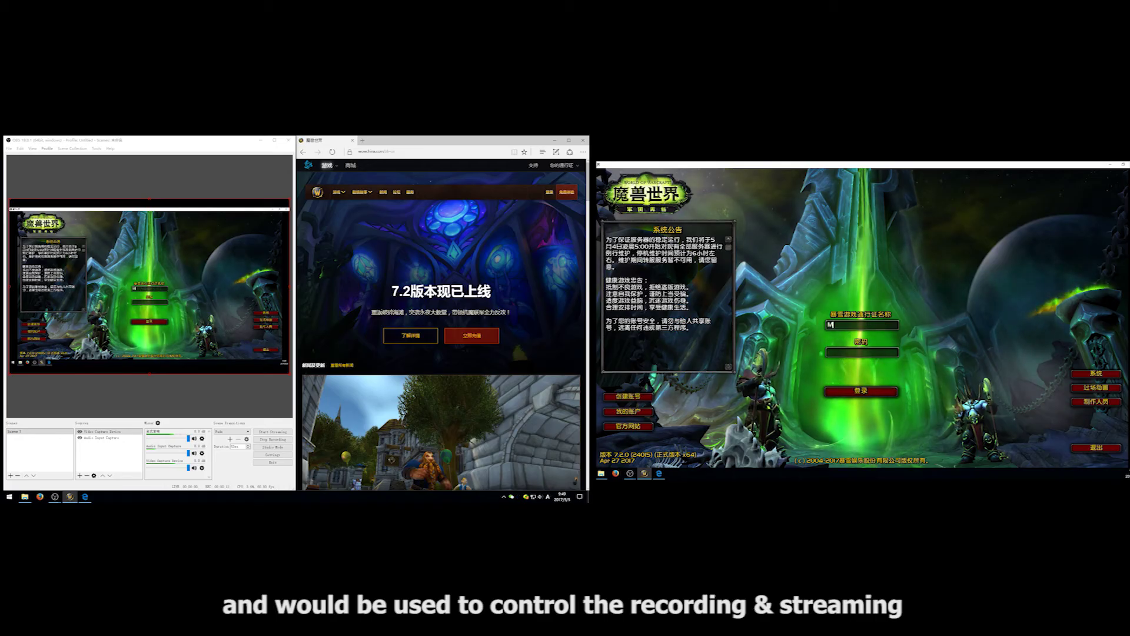
# - Enter the account name on the game login screen while OBS captures it
pyautogui.write('EWELL')
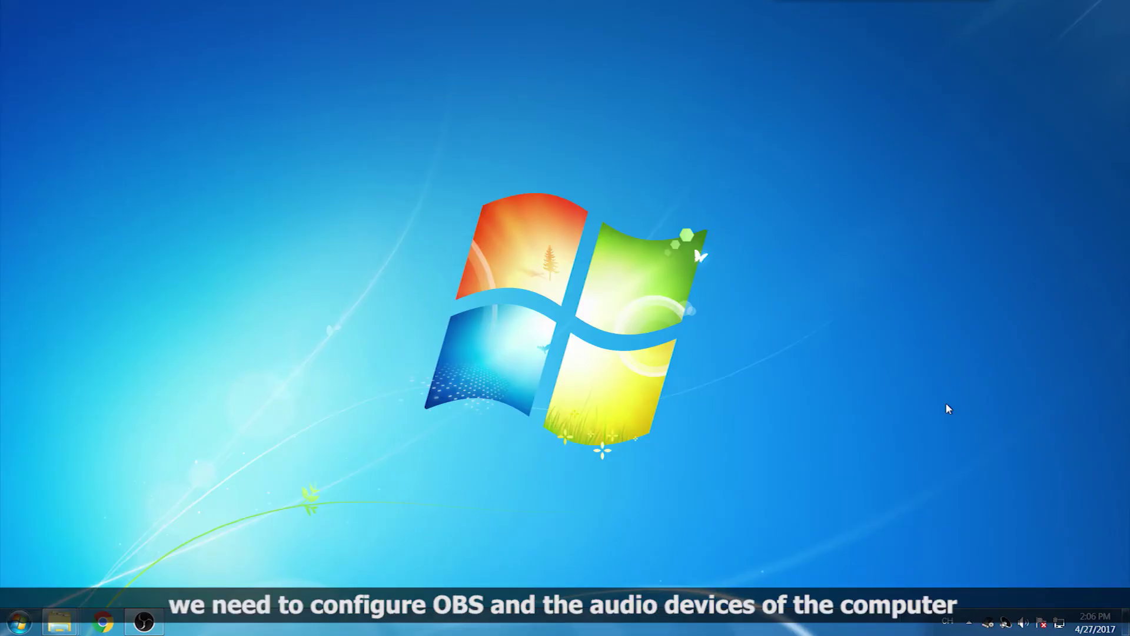
# - Make the USB Capture HDMI+ headphones the default playback device
pyautogui.rightClick(1023, 625)
pyautogui.click(1045, 567)
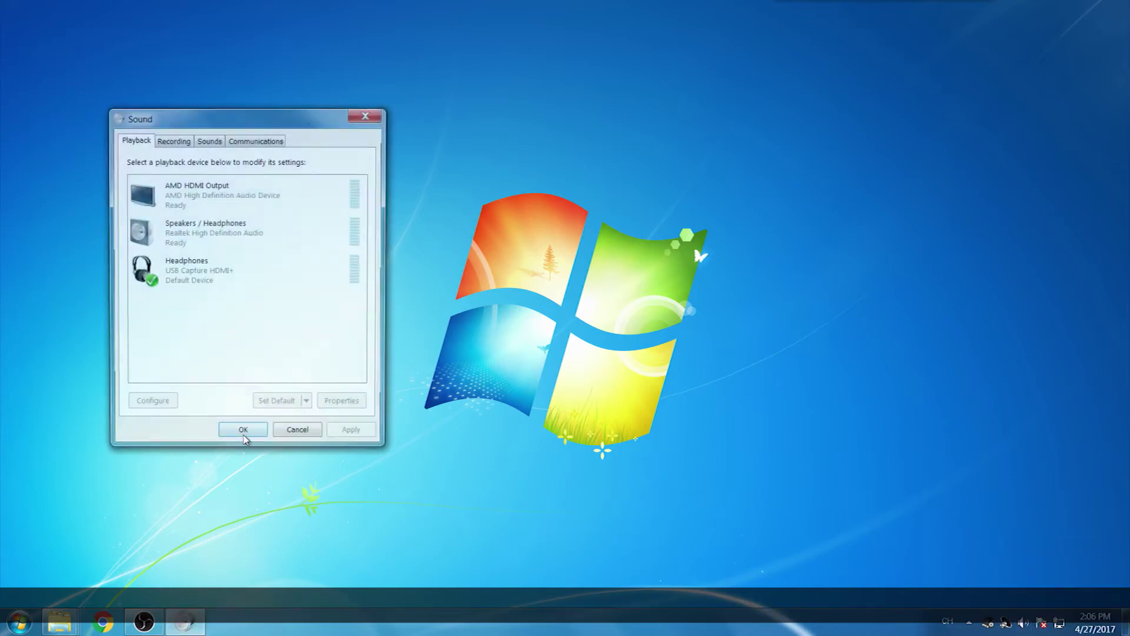
pyautogui.moveTo(239, 118); pyautogui.dragTo(521, 156)
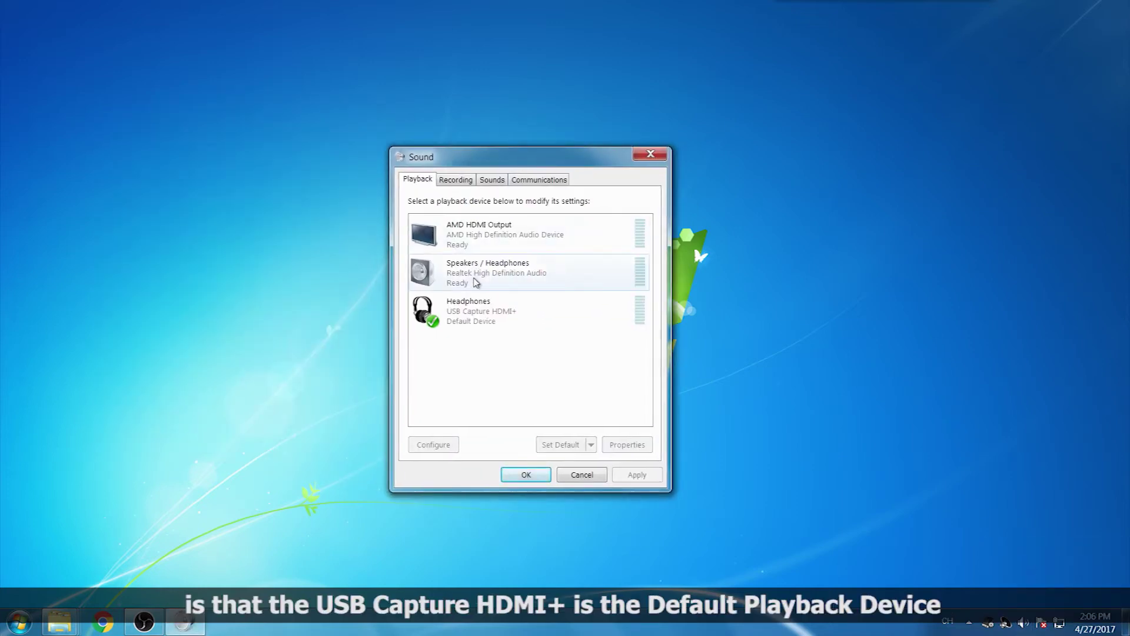
pyautogui.click(507, 312)
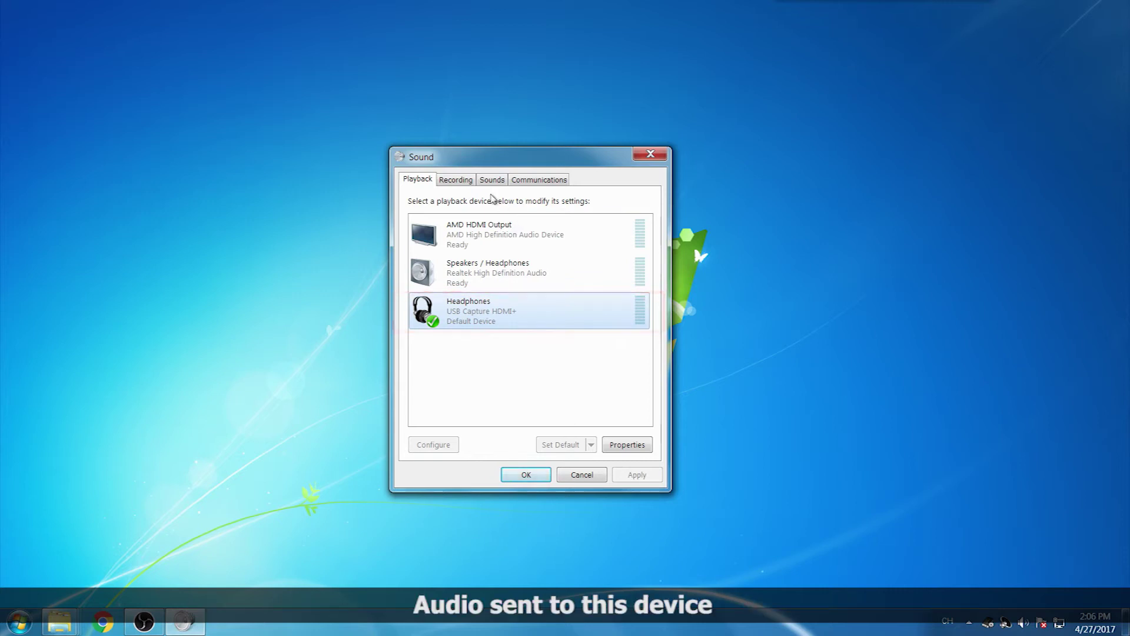
# - Set the USB Capture HDMI+ Mic as the default recording device and return to OBS
pyautogui.click(471, 184)
pyautogui.scroll(-1, 648, 329)
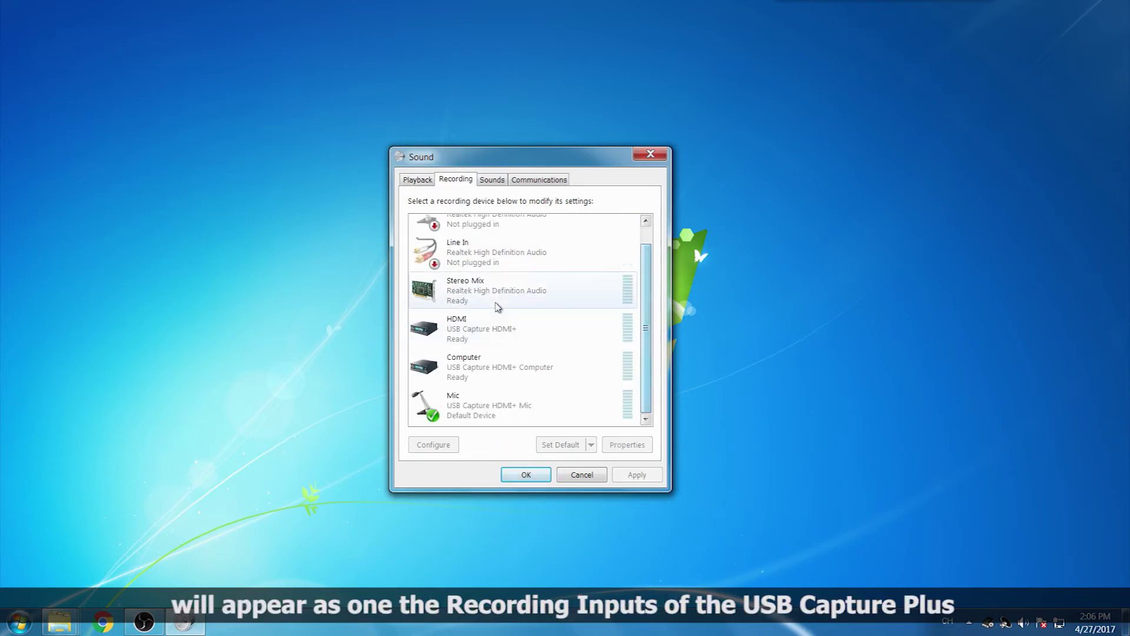
pyautogui.click(487, 346)
pyautogui.click(492, 380)
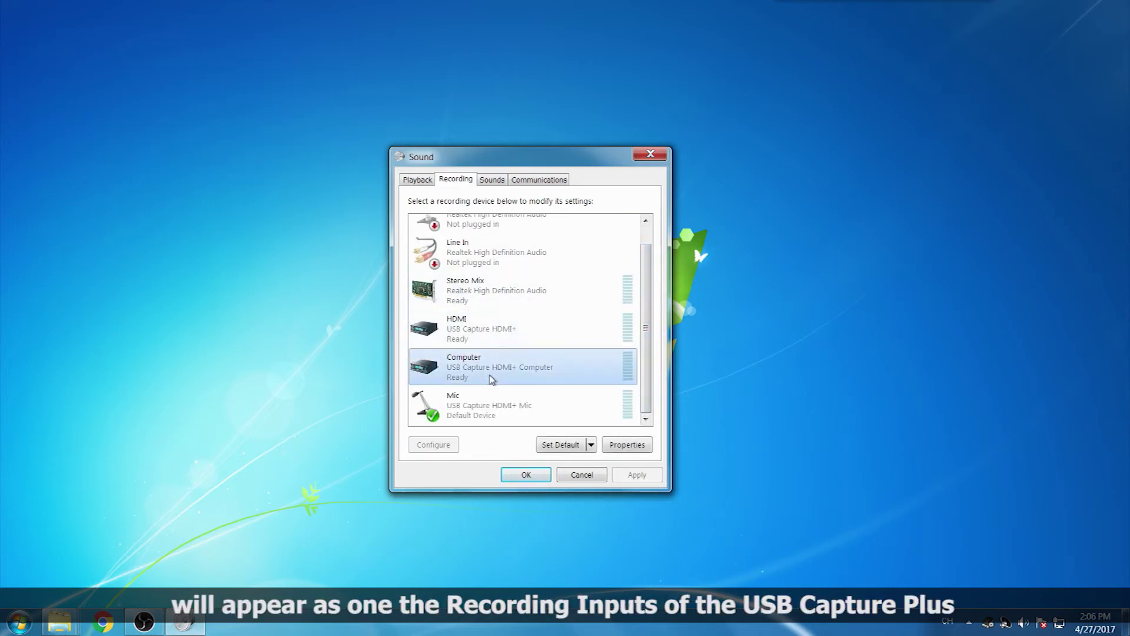
pyautogui.click(484, 417)
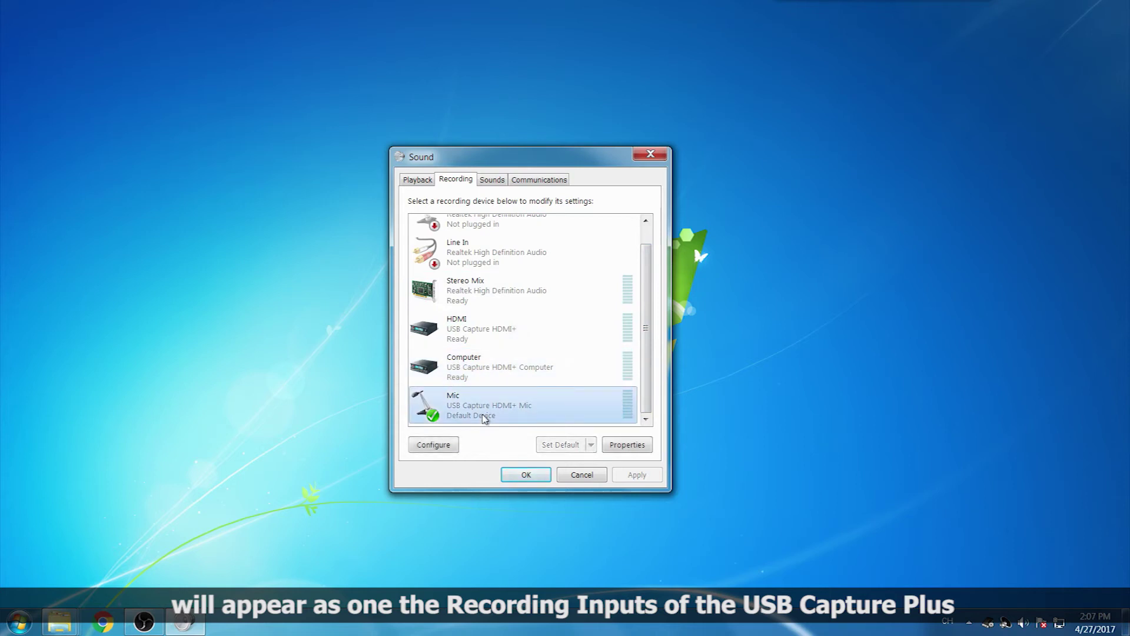
pyautogui.click(143, 622)
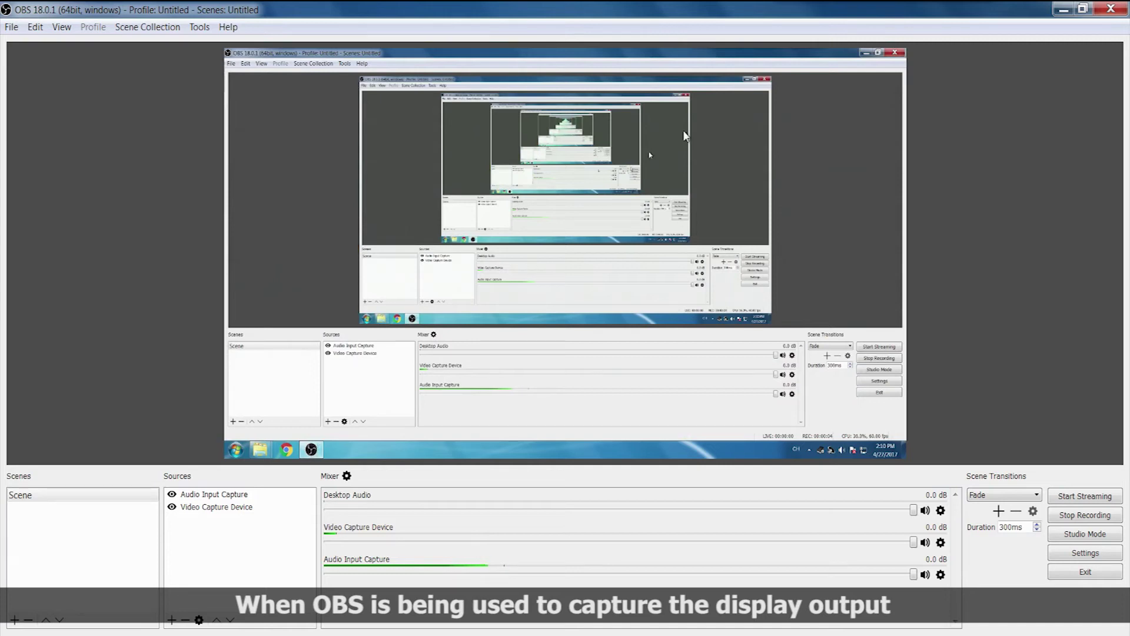
# - Untick Enable Preview on the capture preview to stop feedback, then minimise OBS
pyautogui.click(442, 284)
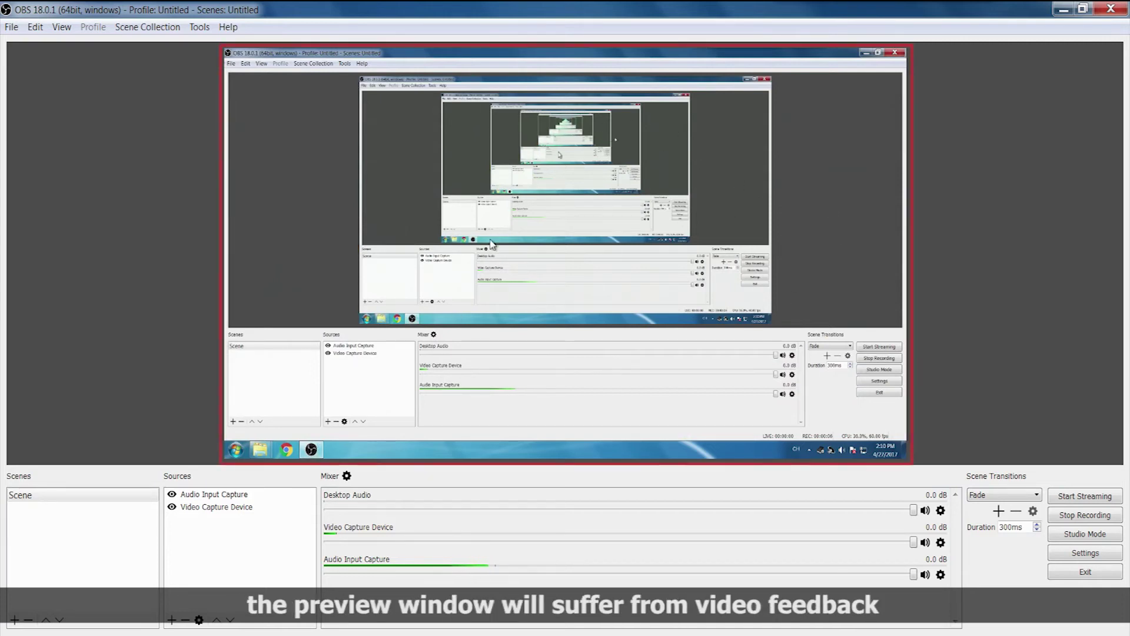
pyautogui.rightClick(650, 373)
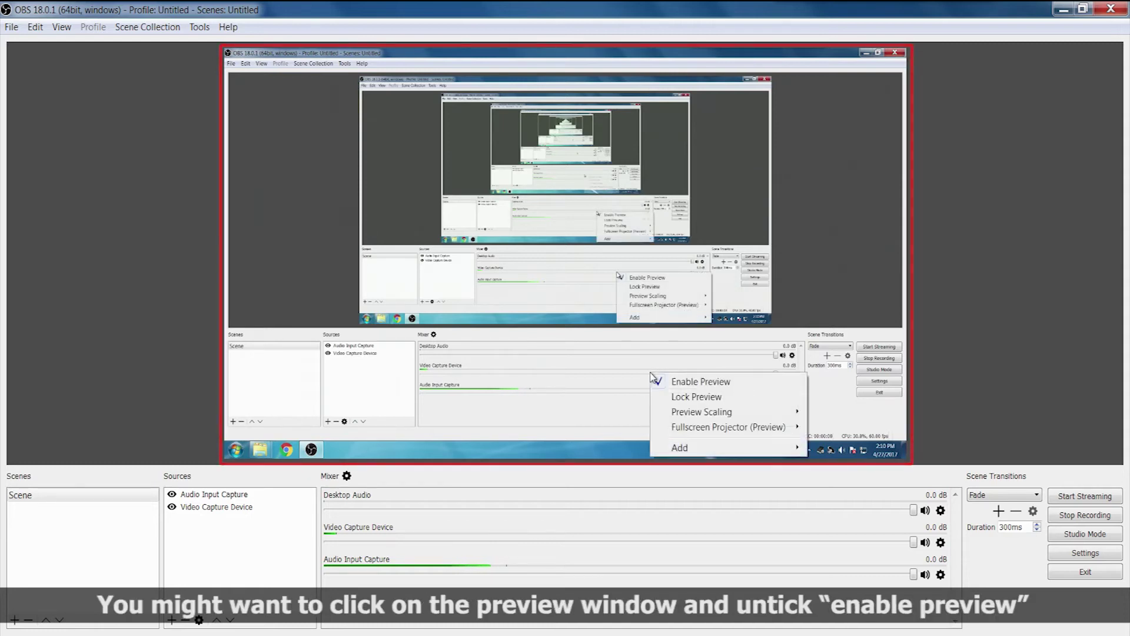
pyautogui.click(697, 384)
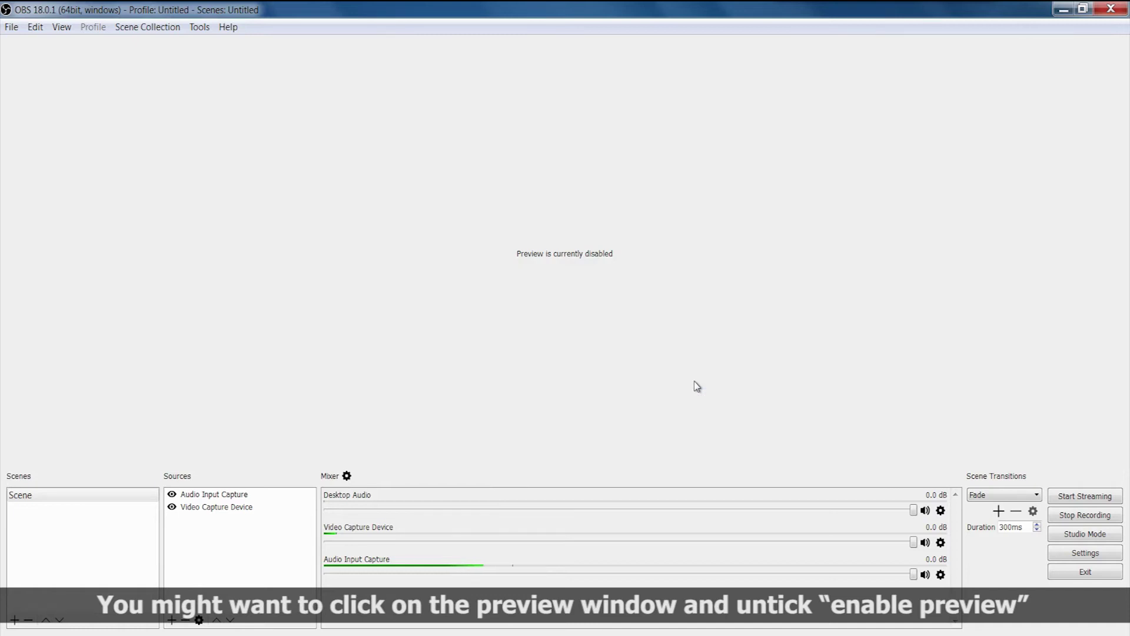
pyautogui.click(1065, 11)
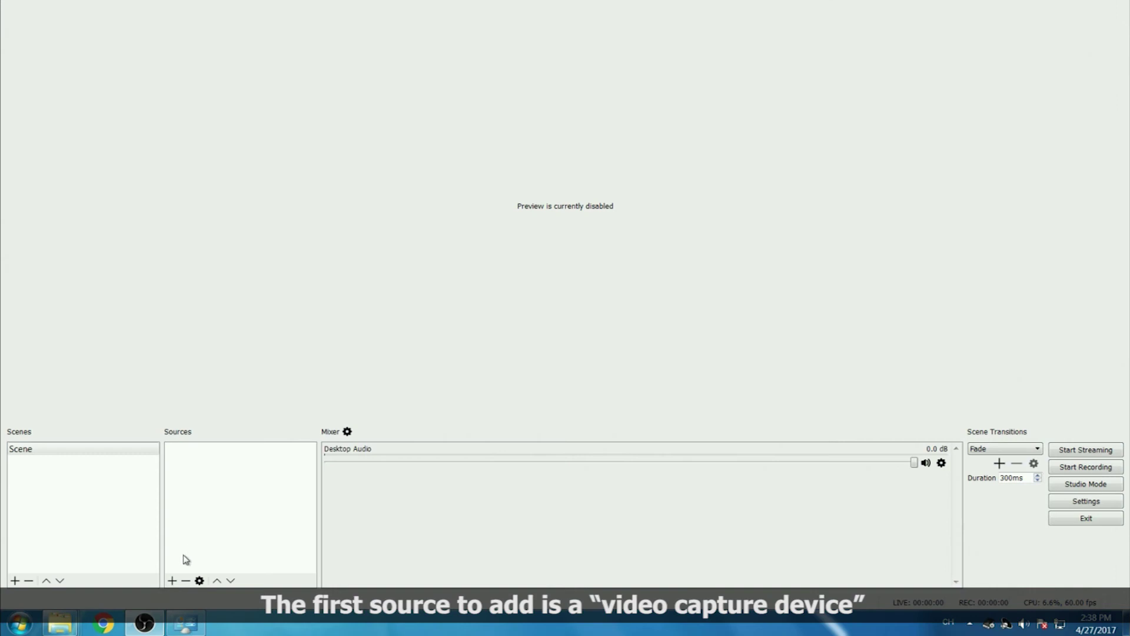
# - Add a Video Capture Device source using the USB Capture HDMI+ device
pyautogui.click(172, 581)
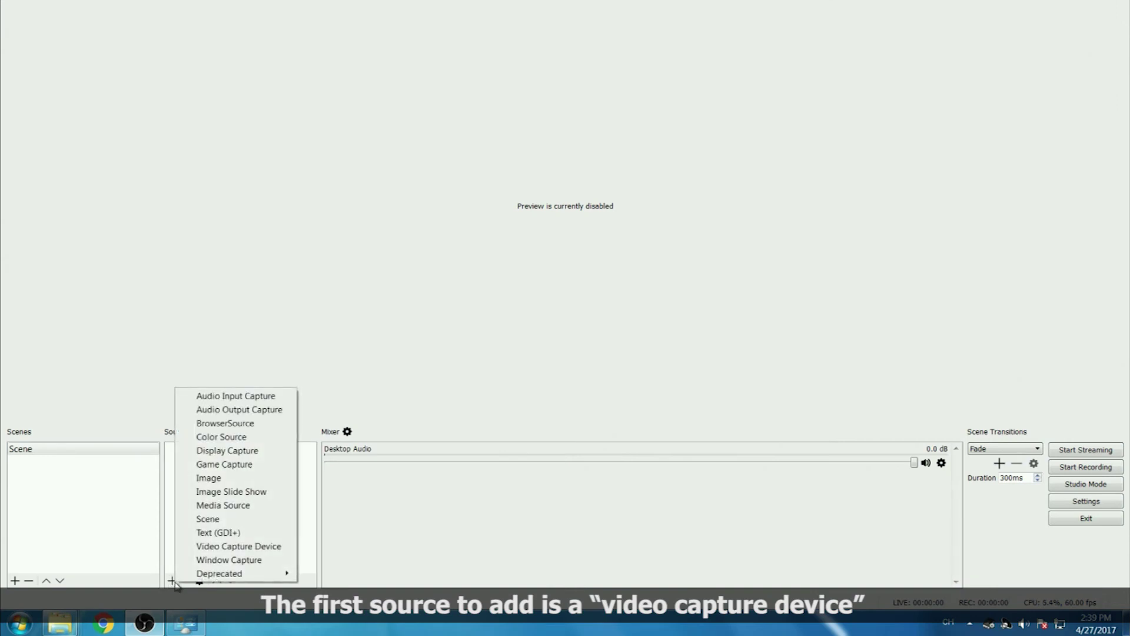
pyautogui.click(213, 547)
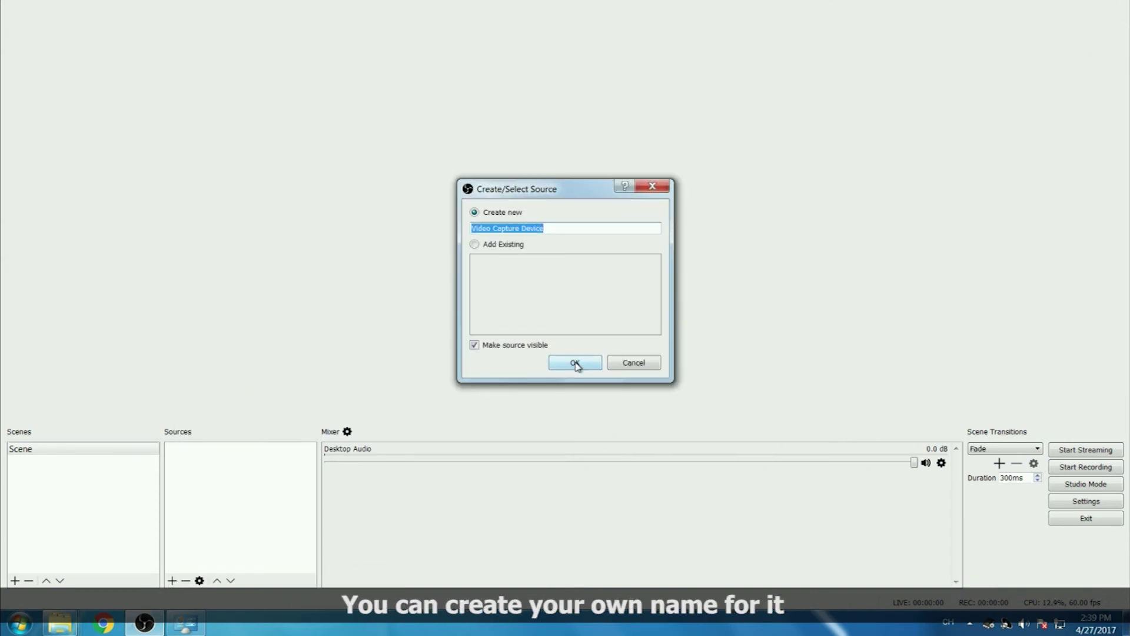
pyautogui.click(575, 364)
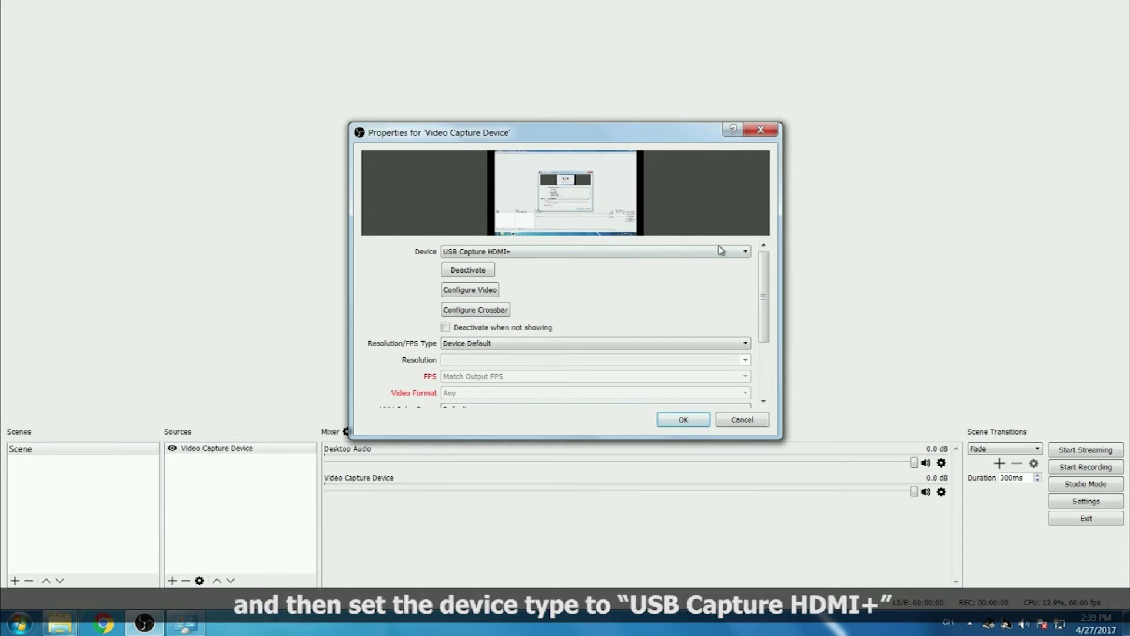
pyautogui.click(726, 252)
pyautogui.click(727, 263)
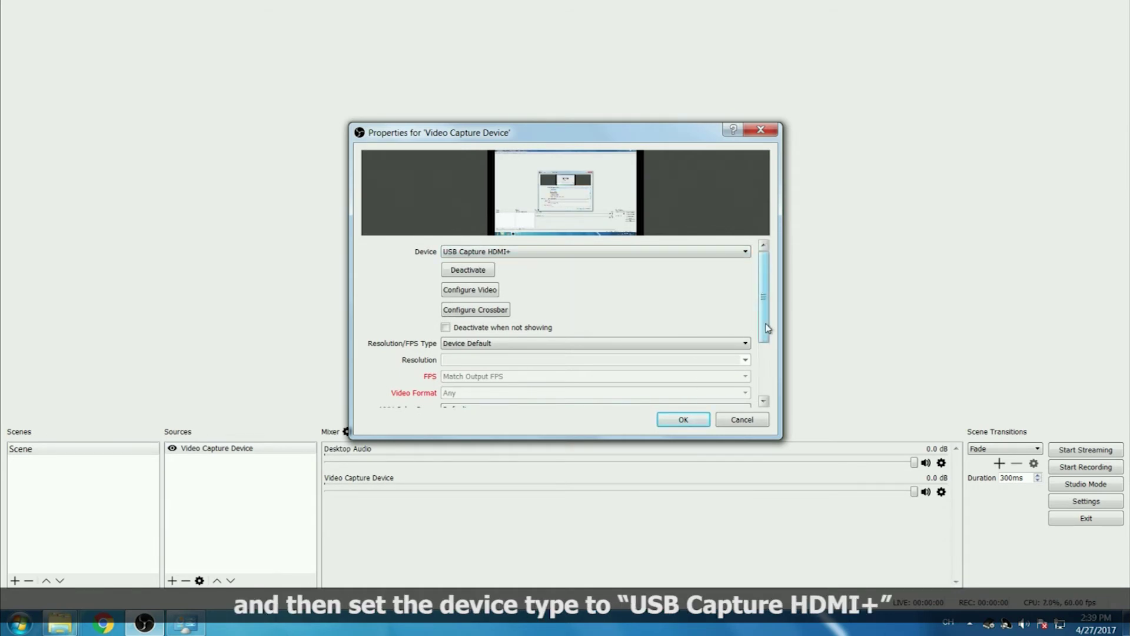
# - Set a Custom resolution/FPS type of 1920x1080 at 60 FPS
pyautogui.scroll(-2, 747, 324)
pyautogui.click(736, 321)
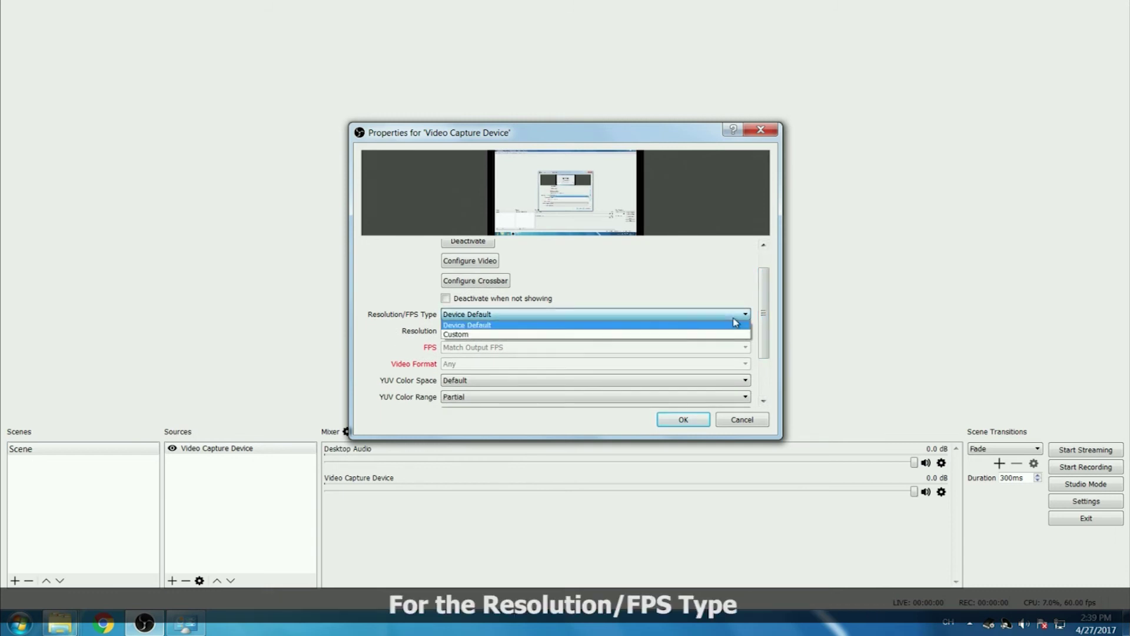
pyautogui.click(730, 334)
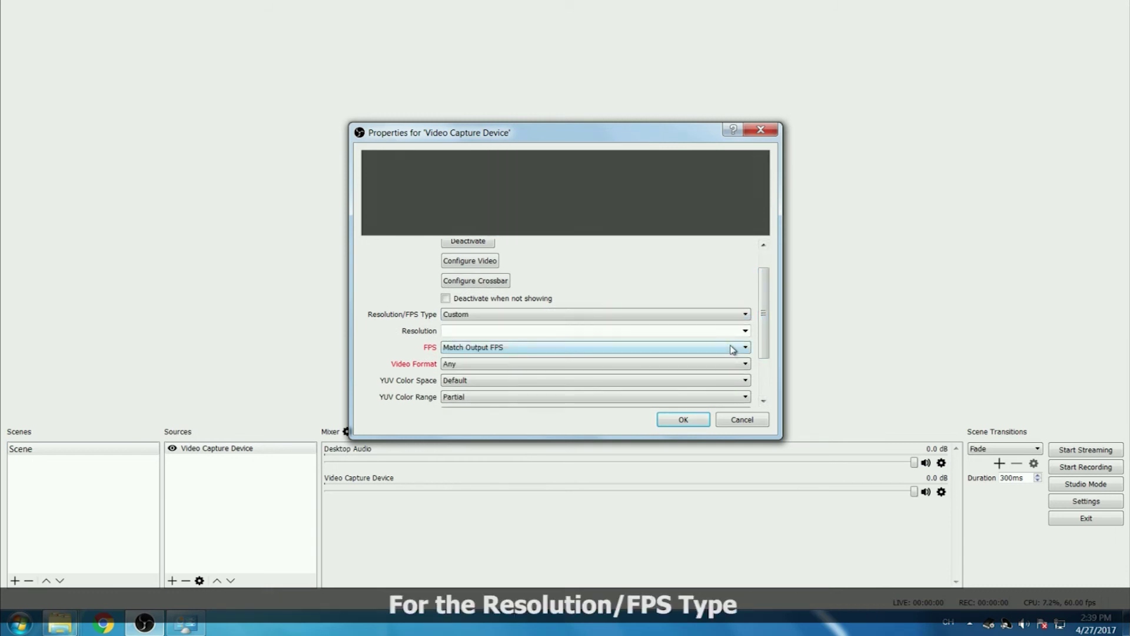
pyautogui.click(744, 331)
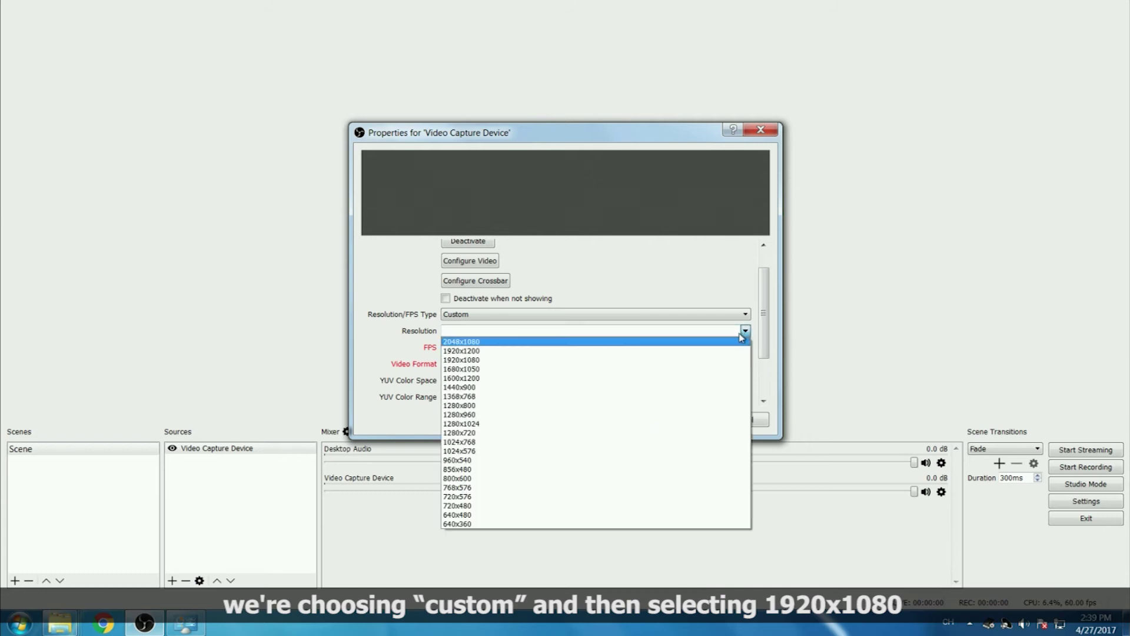
pyautogui.click(699, 360)
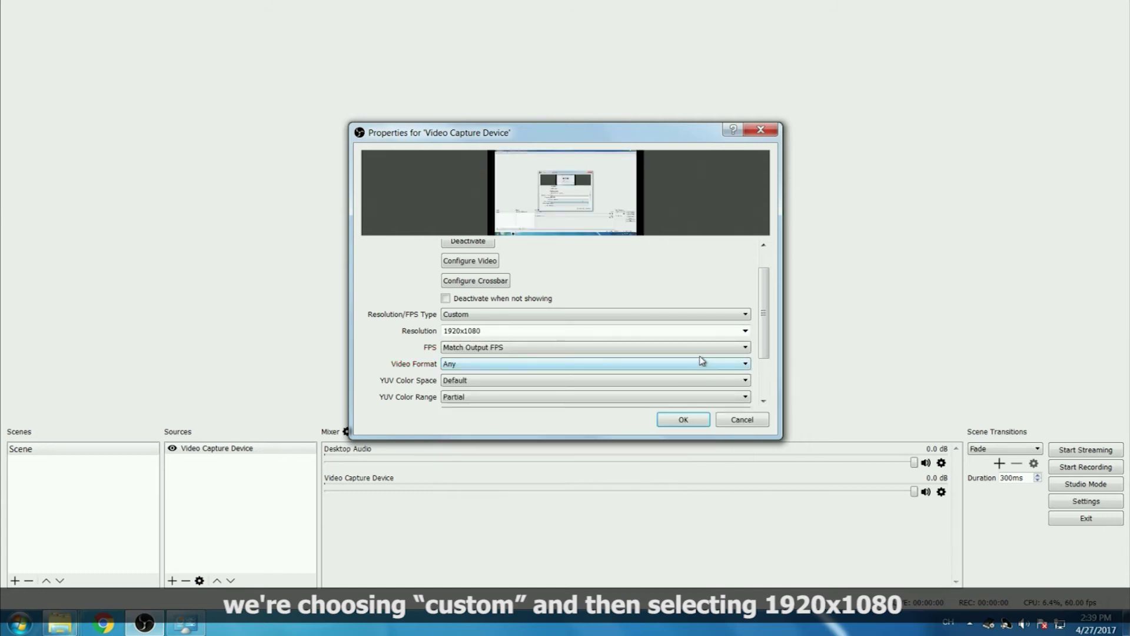
pyautogui.click(709, 352)
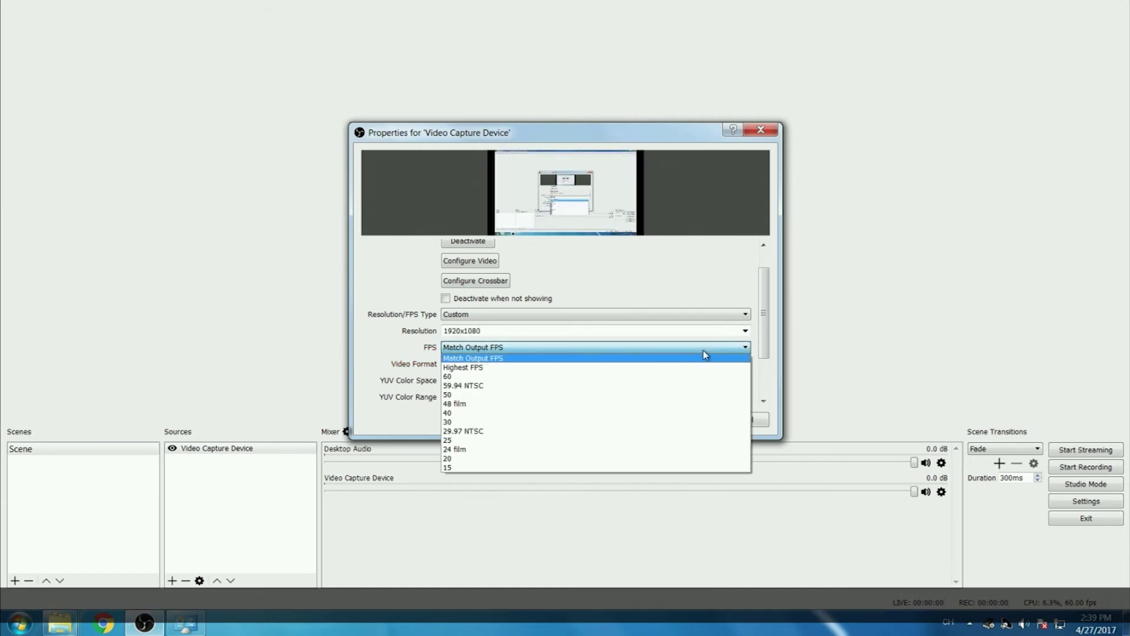
pyautogui.click(693, 378)
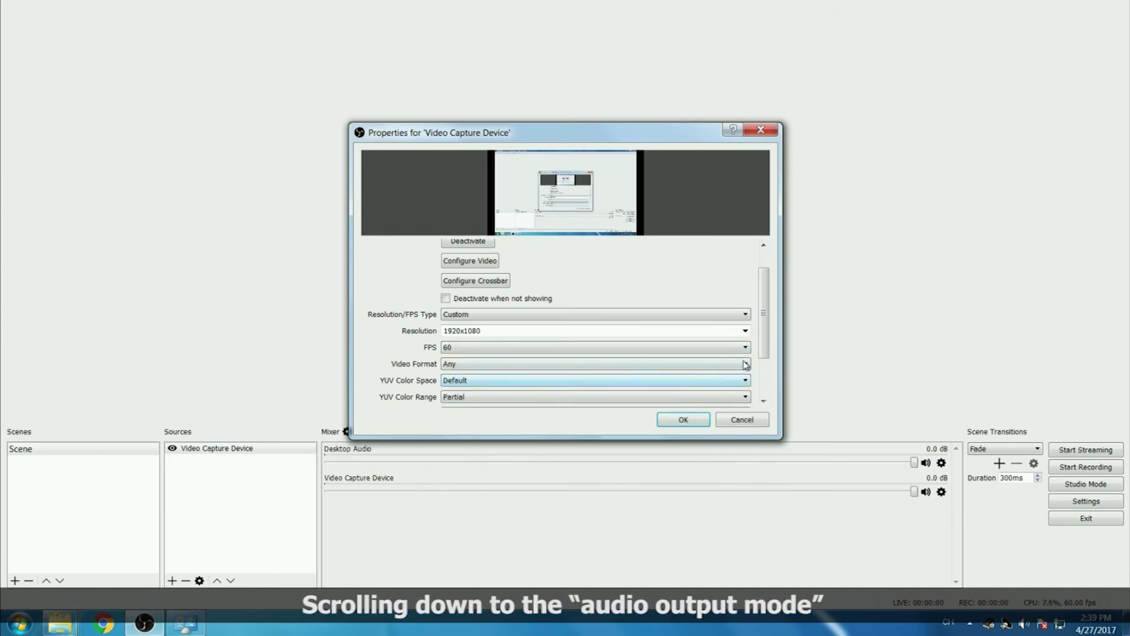
# - Use the custom audio device Computer (USB Capture HDMI+) and apply the properties
pyautogui.scroll(-1, 767, 350)
pyautogui.scroll(-2, 769, 351)
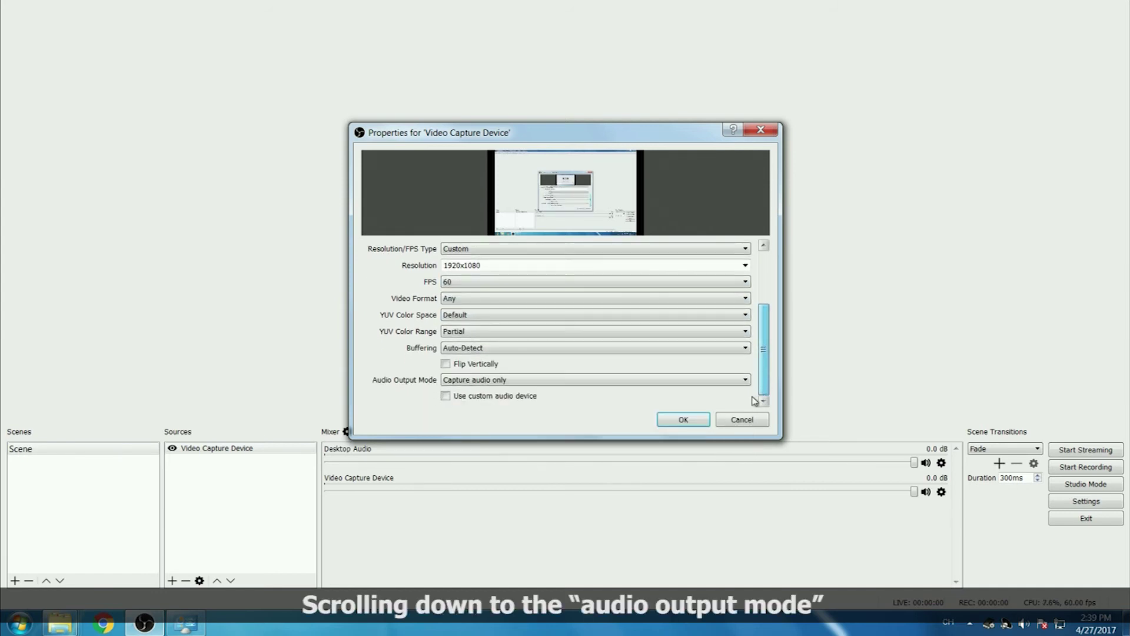
pyautogui.click(517, 398)
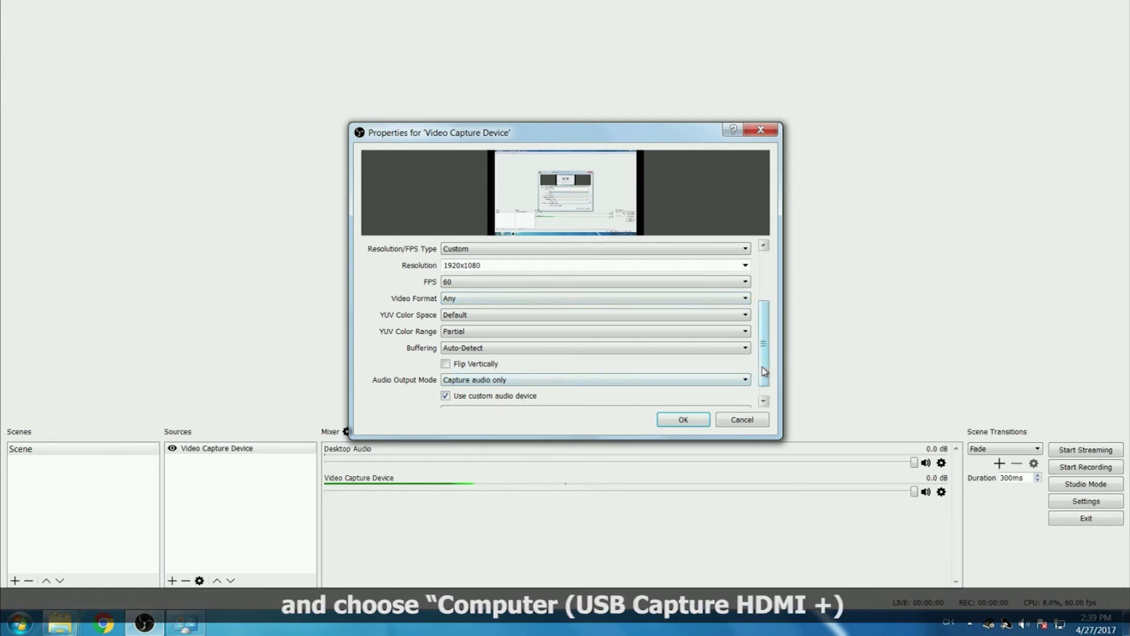
pyautogui.click(764, 399)
pyautogui.click(691, 395)
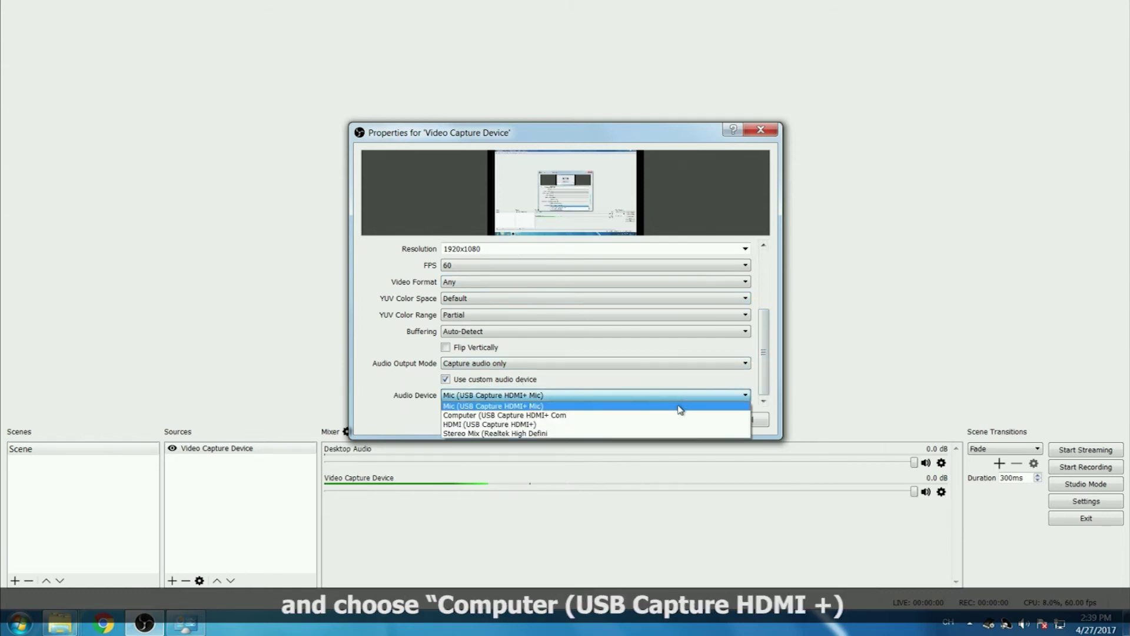
pyautogui.click(679, 415)
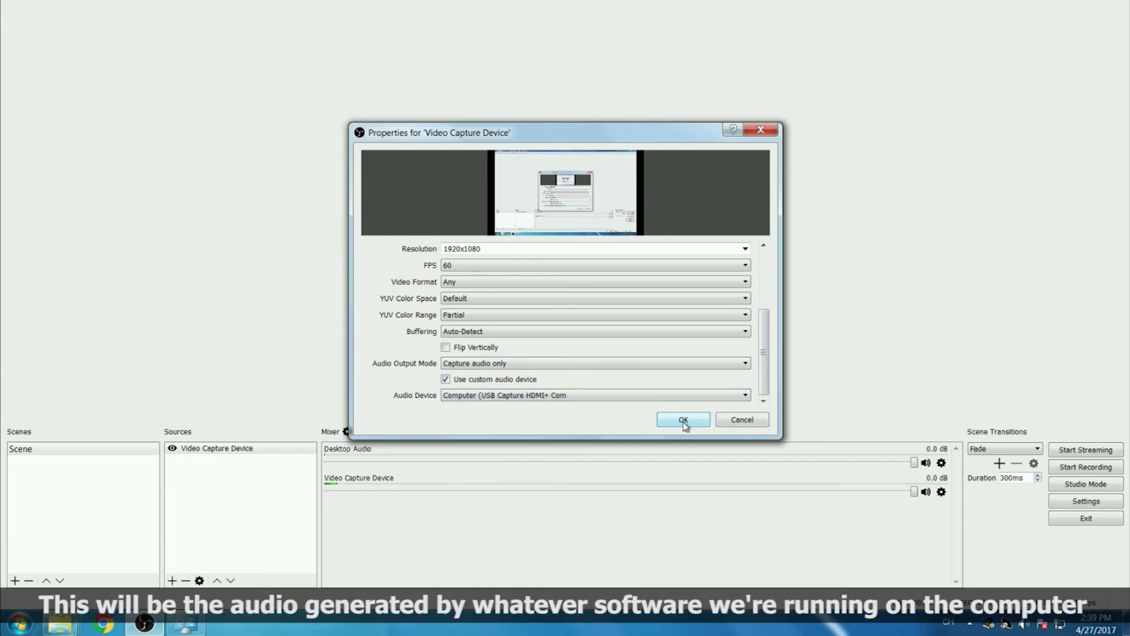
pyautogui.click(684, 420)
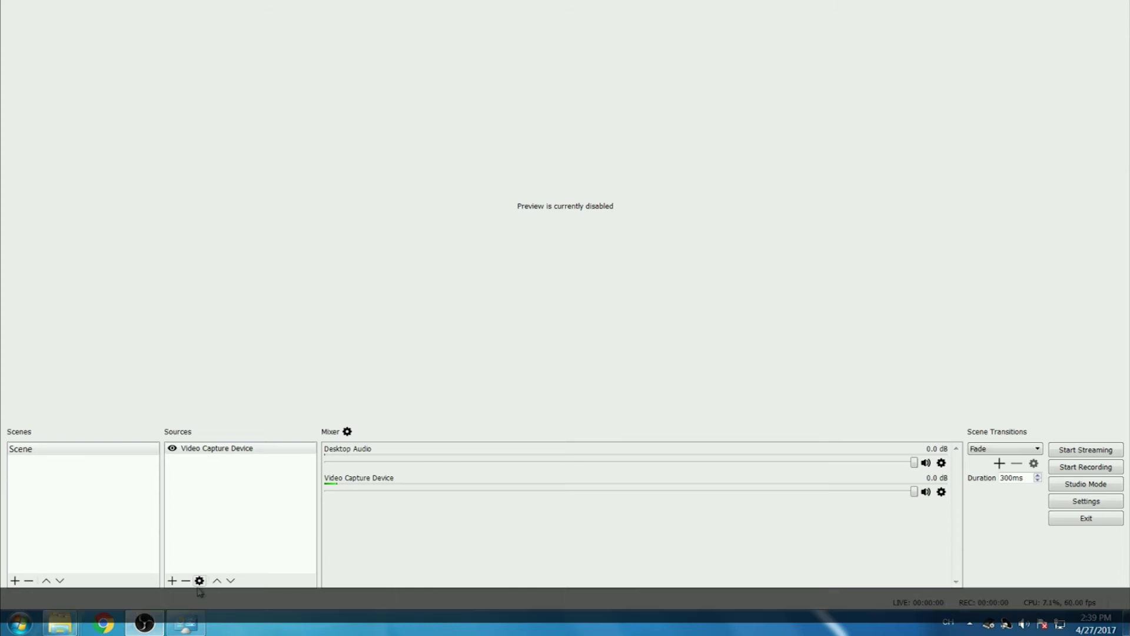
# - Add an Audio Input Capture source and set its device to Mic (USB Capture HDMI+ Mic)
pyautogui.click(172, 581)
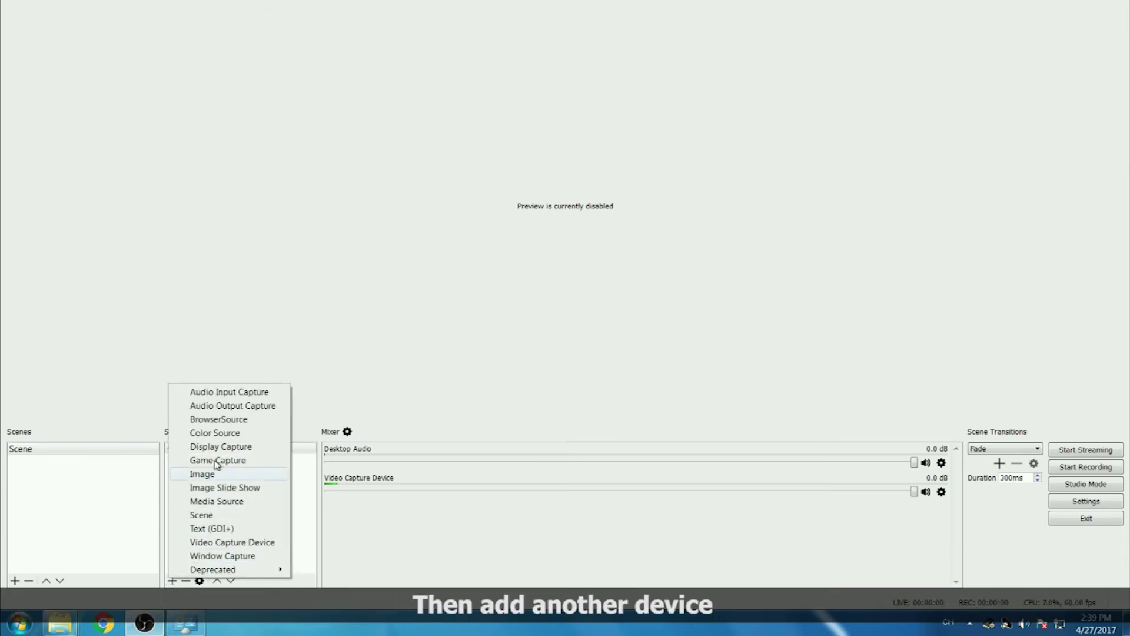
pyautogui.click(228, 391)
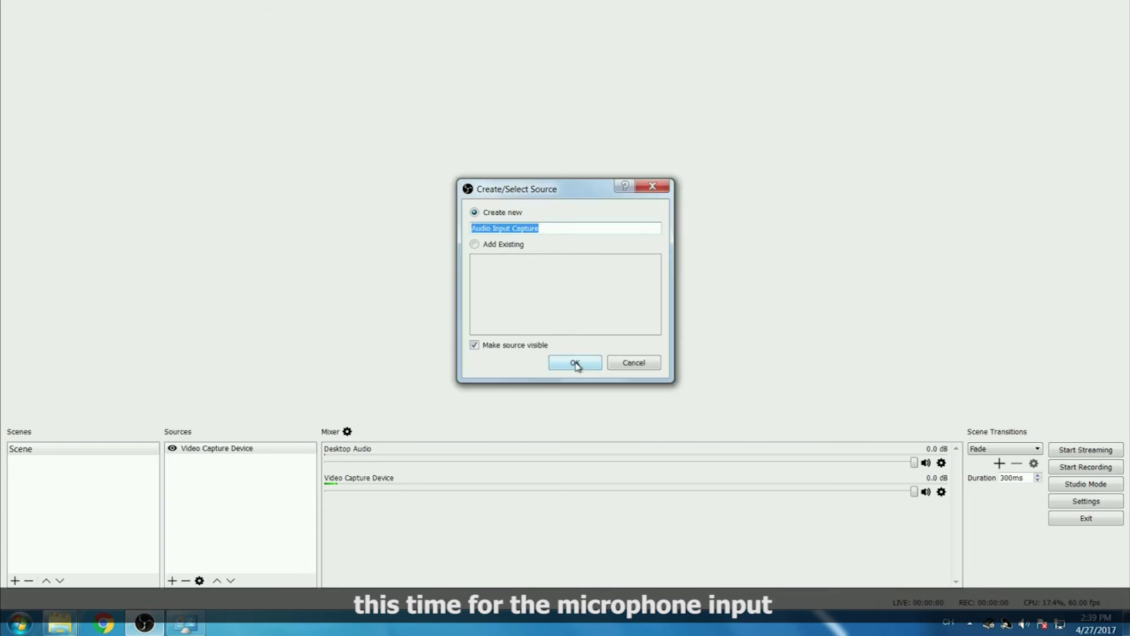
pyautogui.click(575, 364)
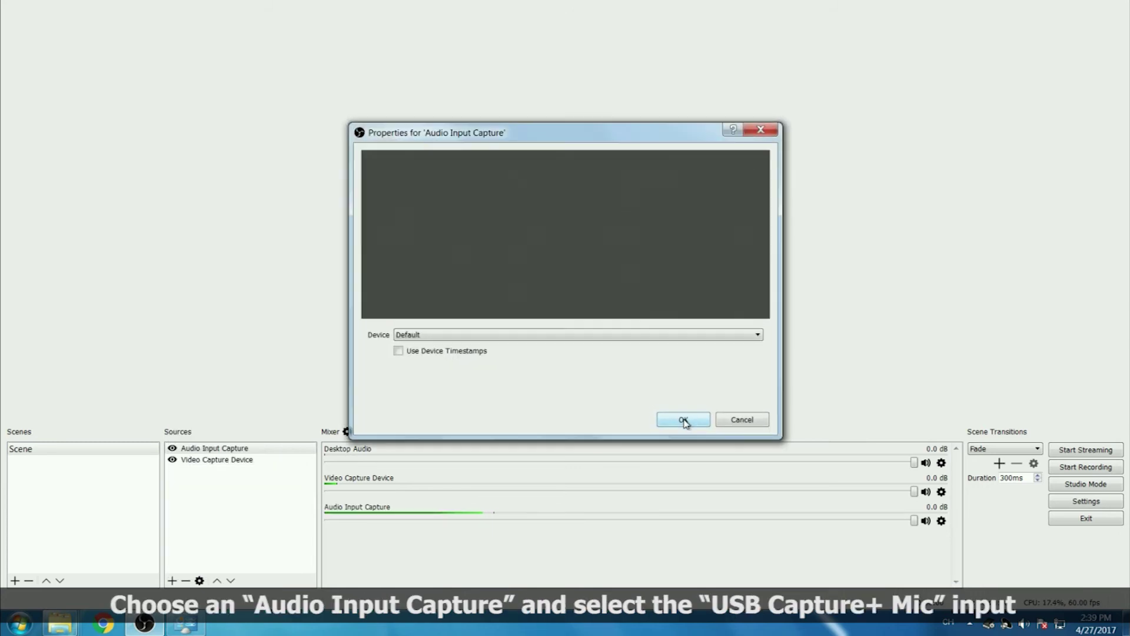
pyautogui.click(716, 335)
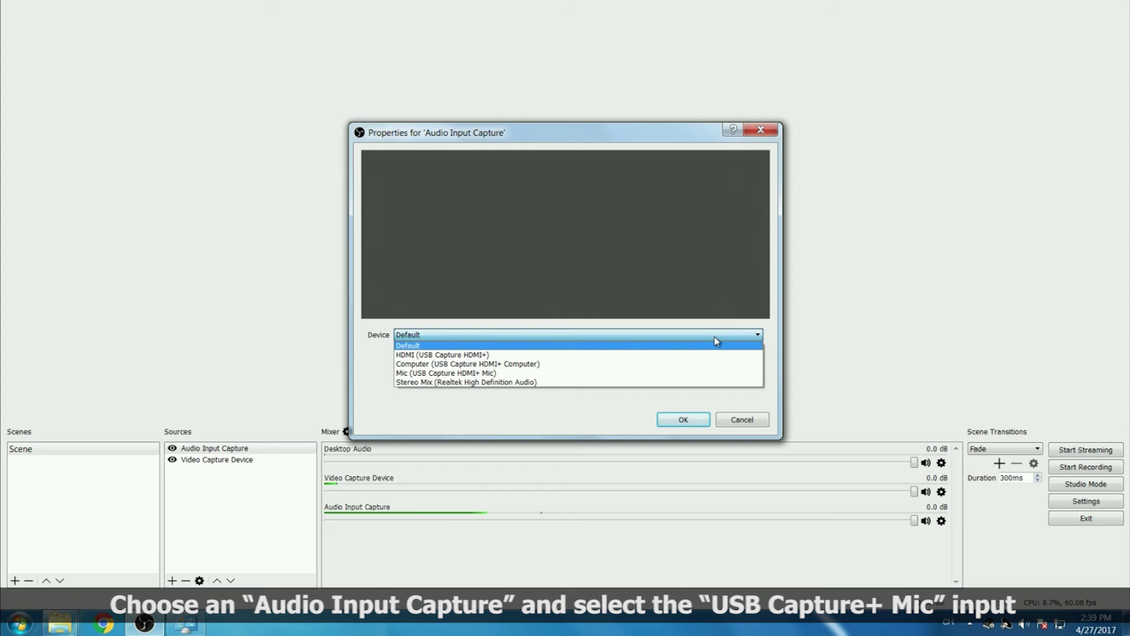
pyautogui.click(694, 375)
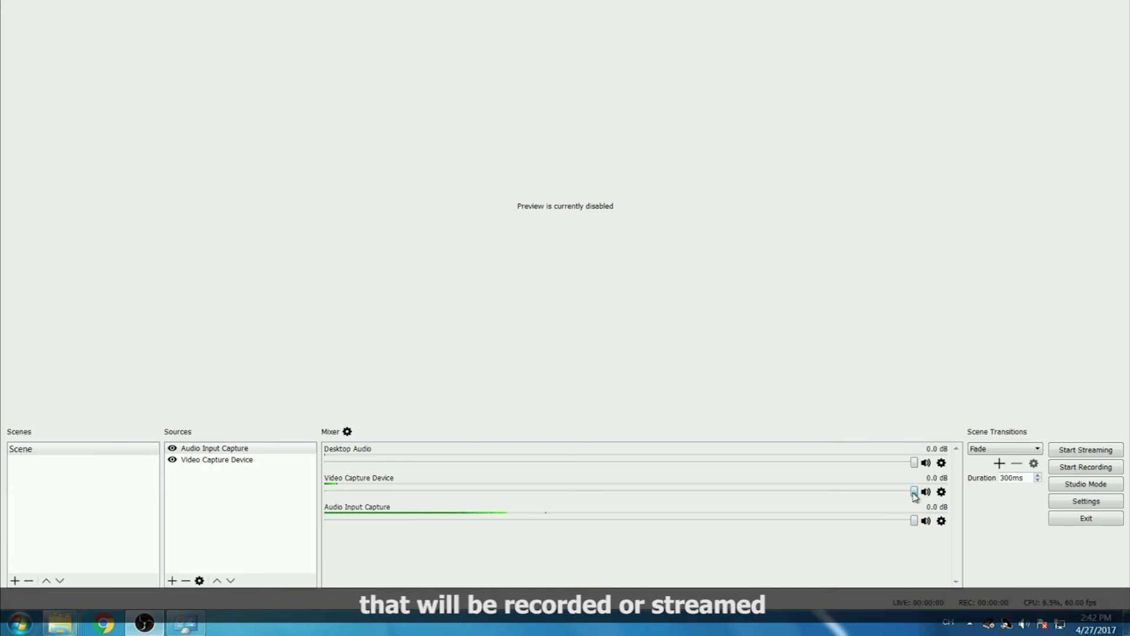
# - Lower the Video Capture Device volume in the mixer and start recording
pyautogui.moveTo(914, 496); pyautogui.dragTo(935, 546)
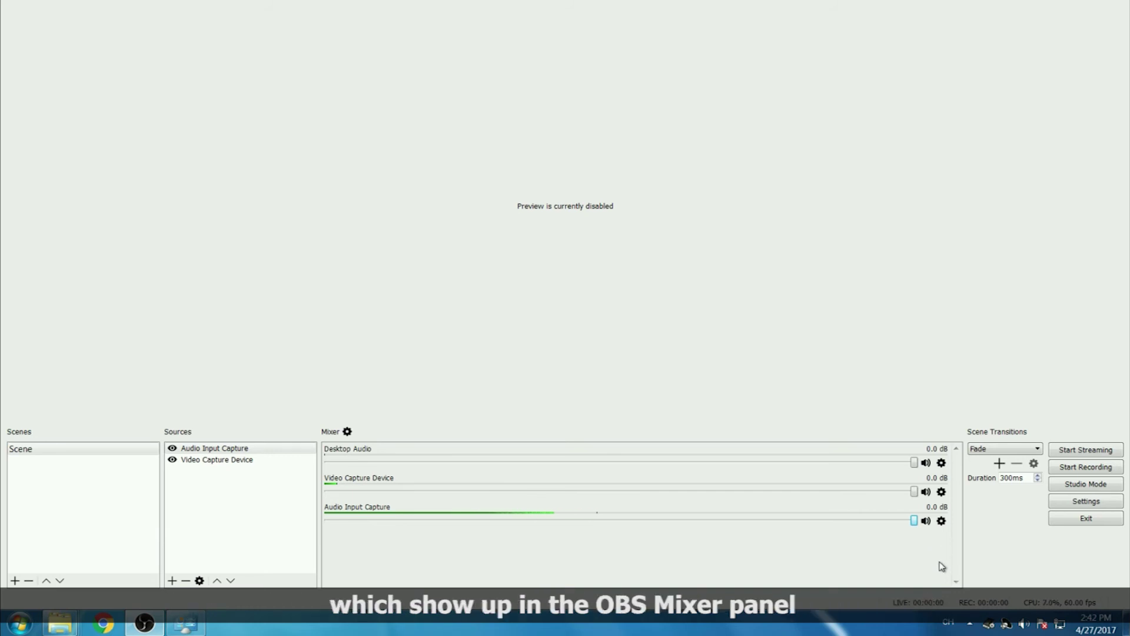
pyautogui.click(1087, 473)
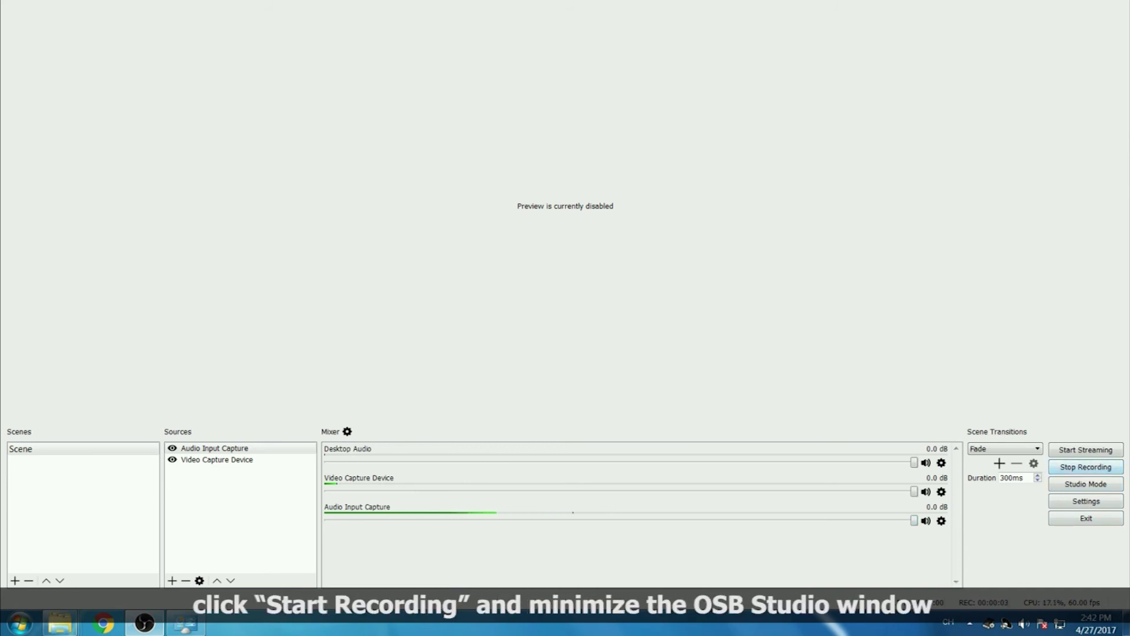
# - Minimise OBS with Win+D to show the desktop while recording continues
pyautogui.press('super+d')
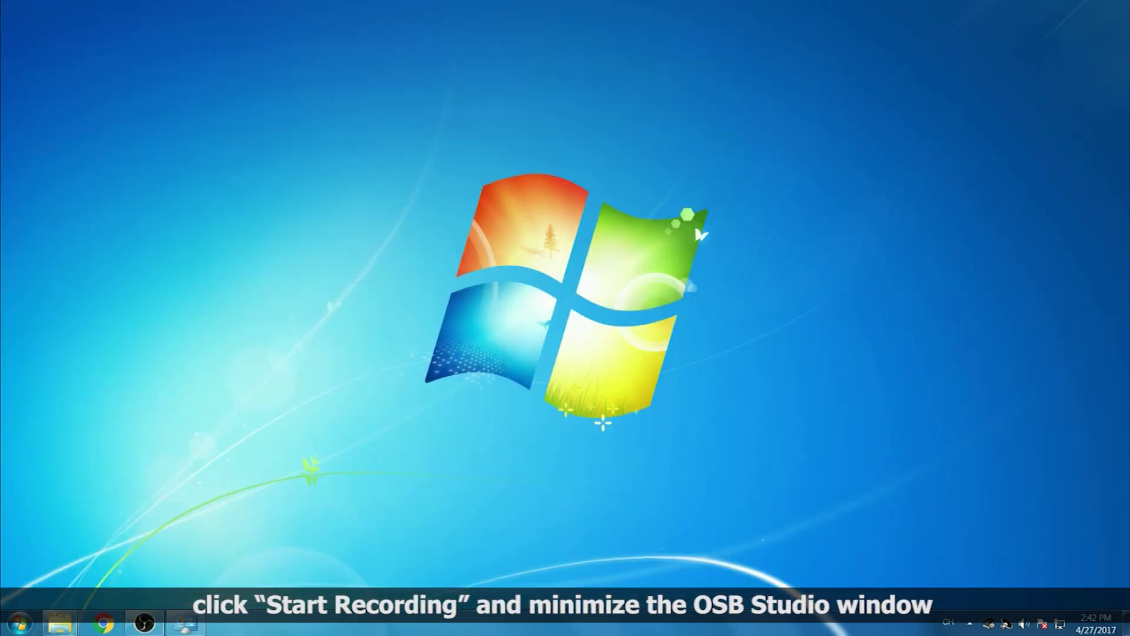